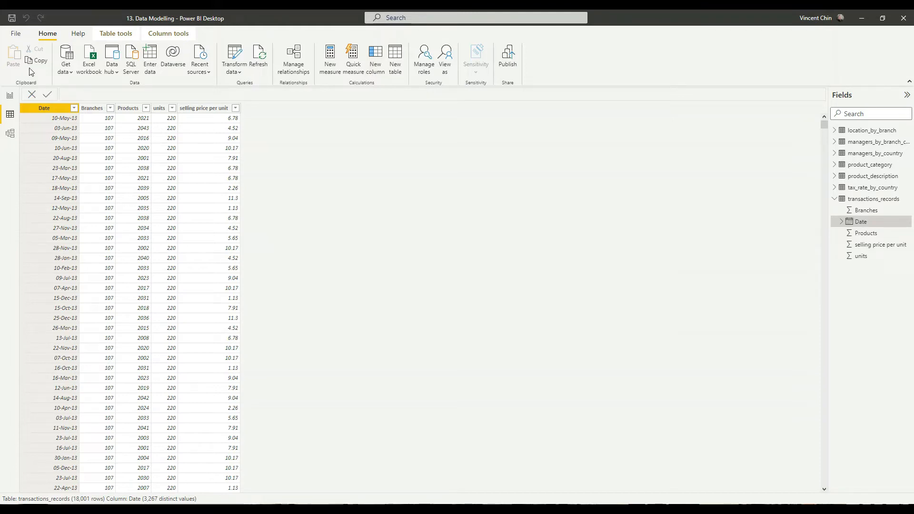
pyautogui.hotkey('ctrl', '2')
pyautogui.moveTo(88, 26); pyautogui.dragTo(208, 40)
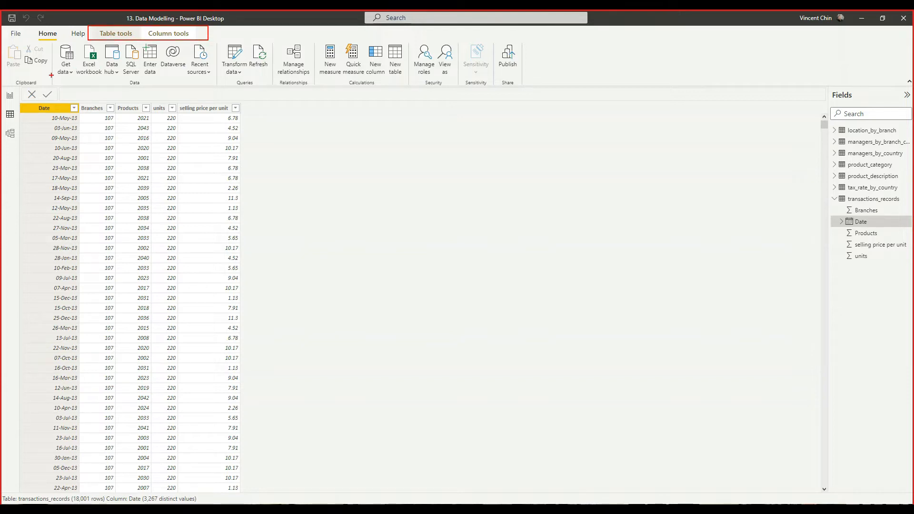
pyautogui.press('Escape')
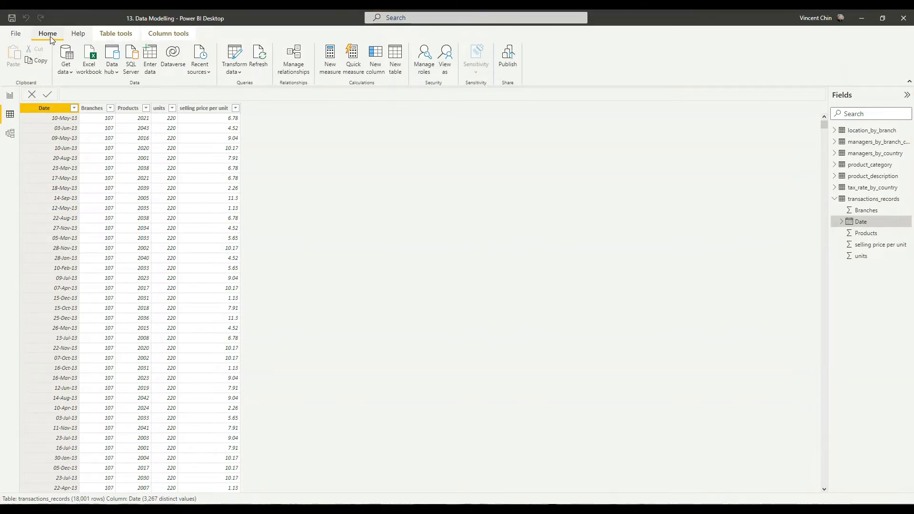
pyautogui.click(373, 72)
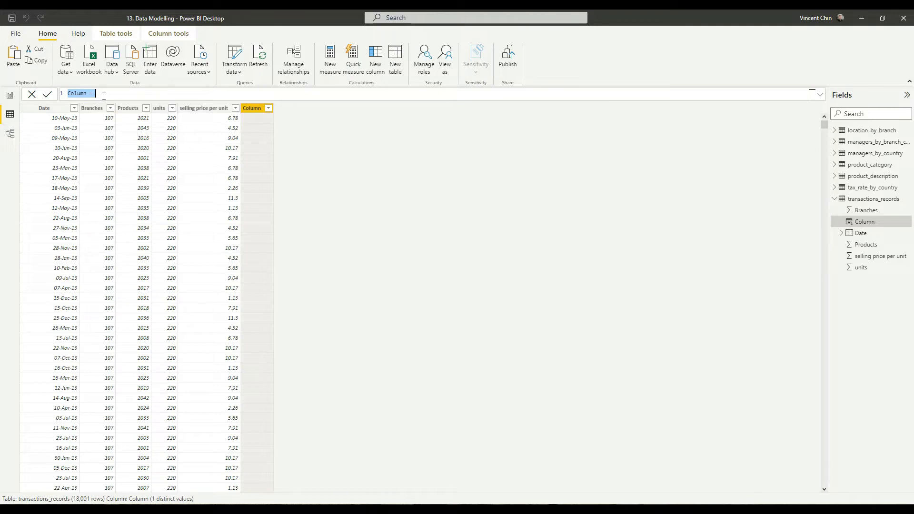
pyautogui.press('Escape')
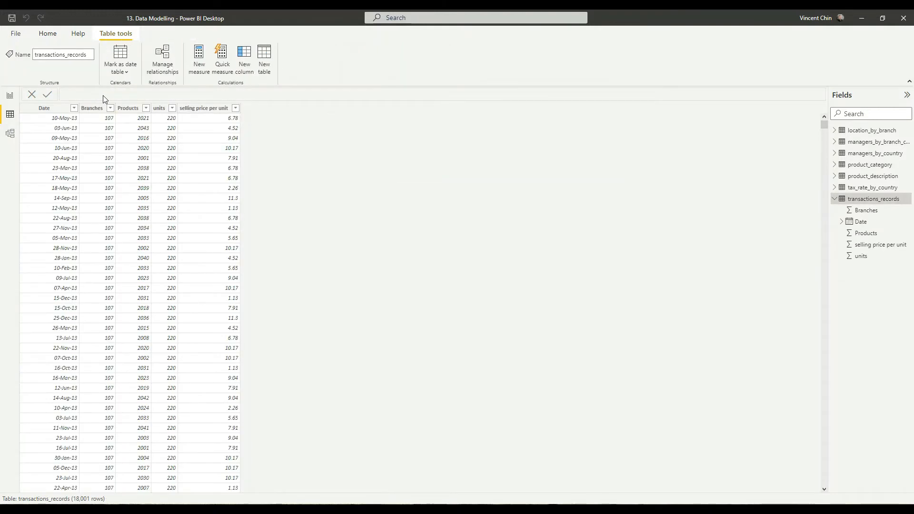
pyautogui.click(46, 35)
pyautogui.click(116, 34)
pyautogui.click(48, 35)
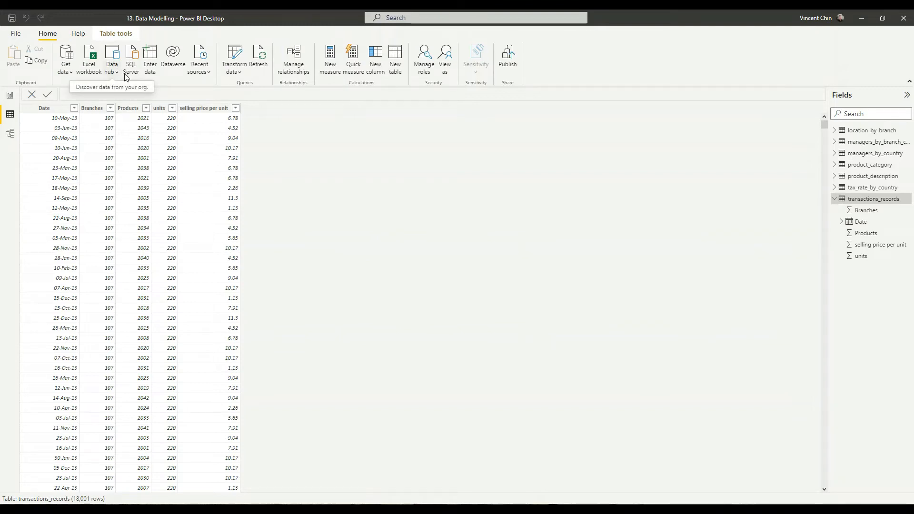
# Add a new calculated column to the transactions_records table and start editing its formula
pyautogui.click(383, 66)
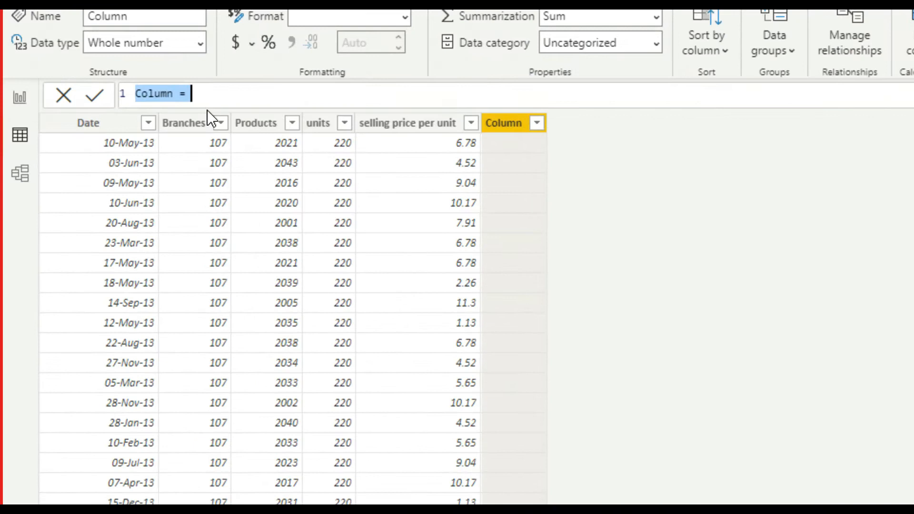
pyautogui.click(233, 98)
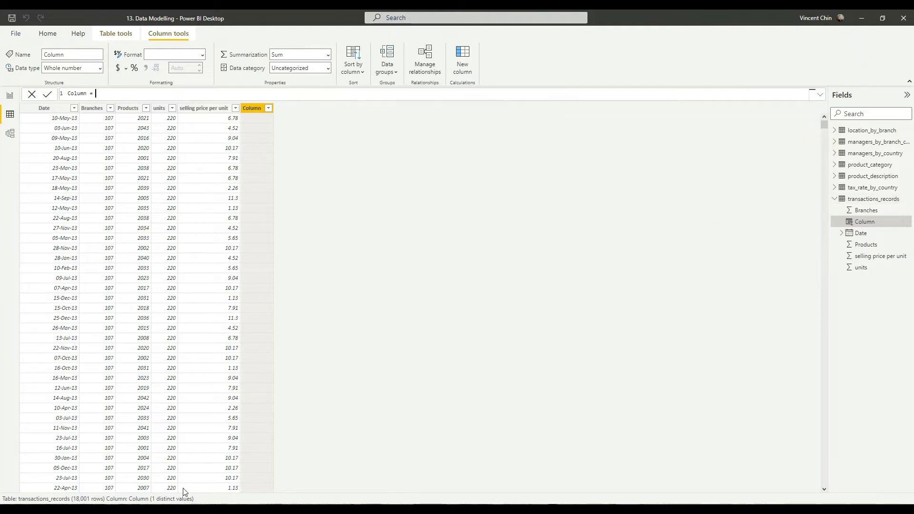
# Switch to notes.txt in Notepad and add the lines "table name" and "column name" below "rows>records"
pyautogui.click(233, 509)
pyautogui.click(351, 335)
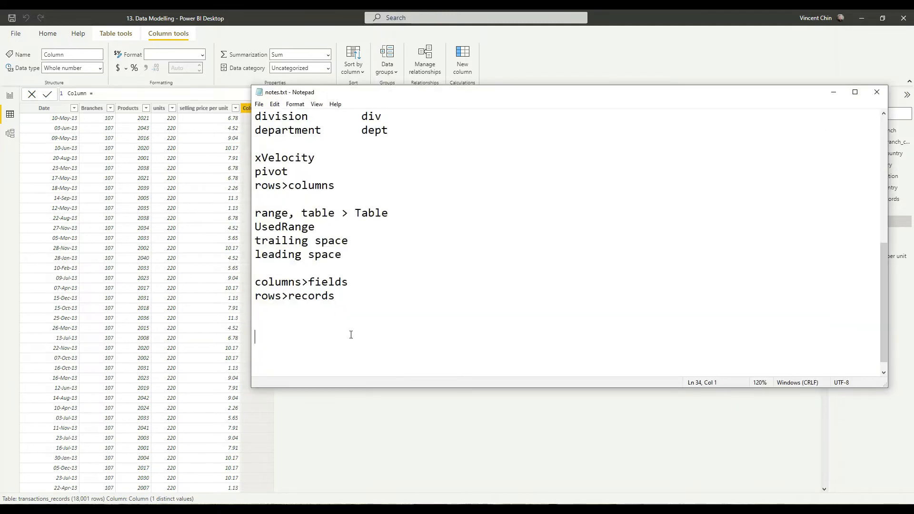
pyautogui.press('Up')
pyautogui.write('table name')
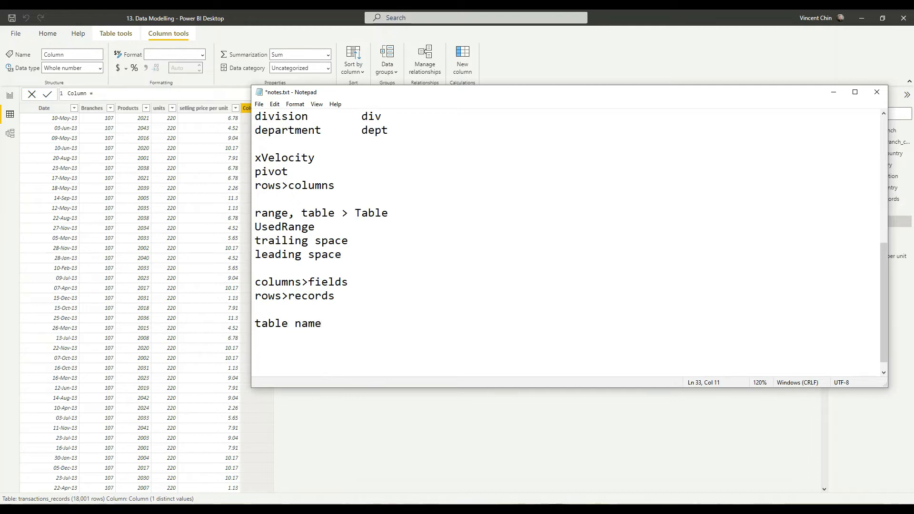
pyautogui.press('Return')
pyautogui.write('column name')
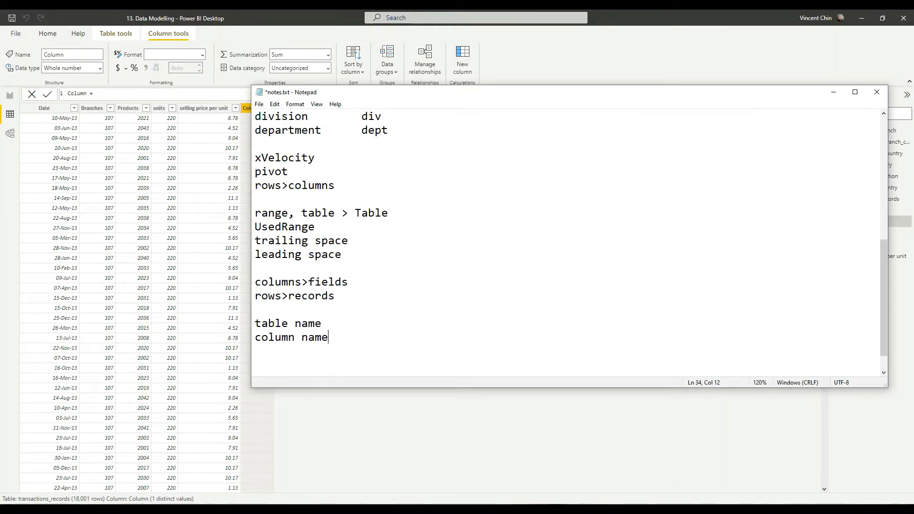
pyautogui.keyDown('shift'); pyautogui.click(255, 319); pyautogui.keyUp('shift')
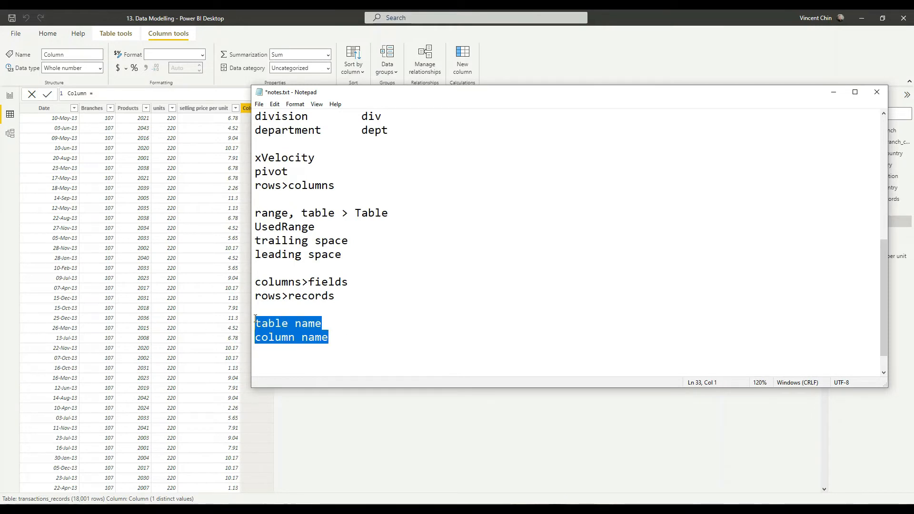
pyautogui.scroll(-1, 371, 191)
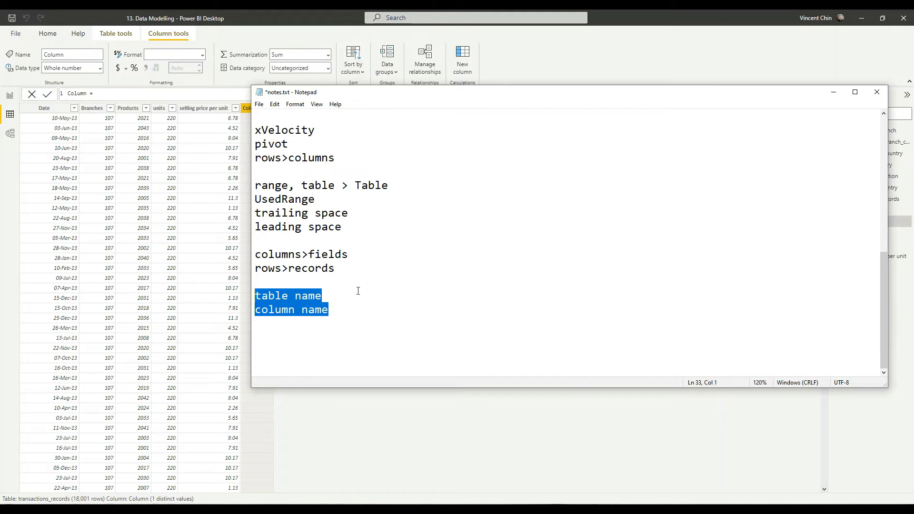
pyautogui.click(302, 312)
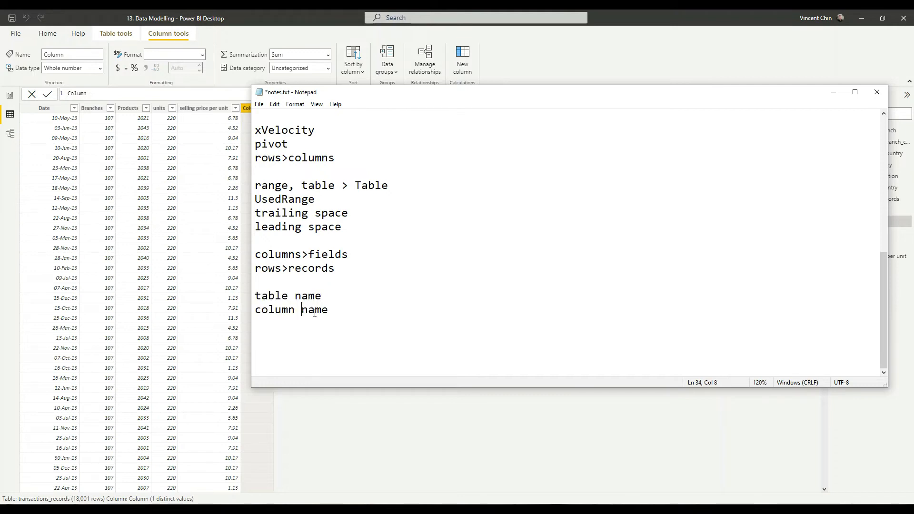
pyautogui.click(343, 311)
pyautogui.hotkey('shift', 'Home')
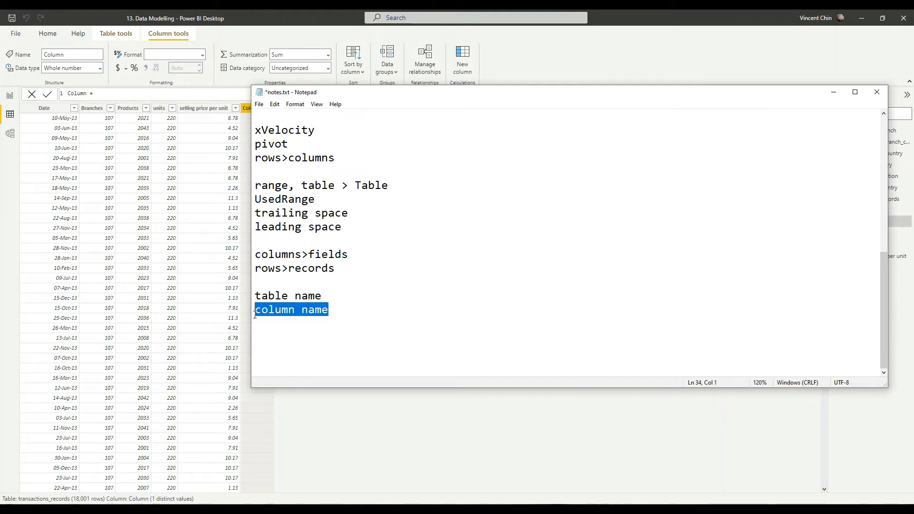
pyautogui.click(329, 311)
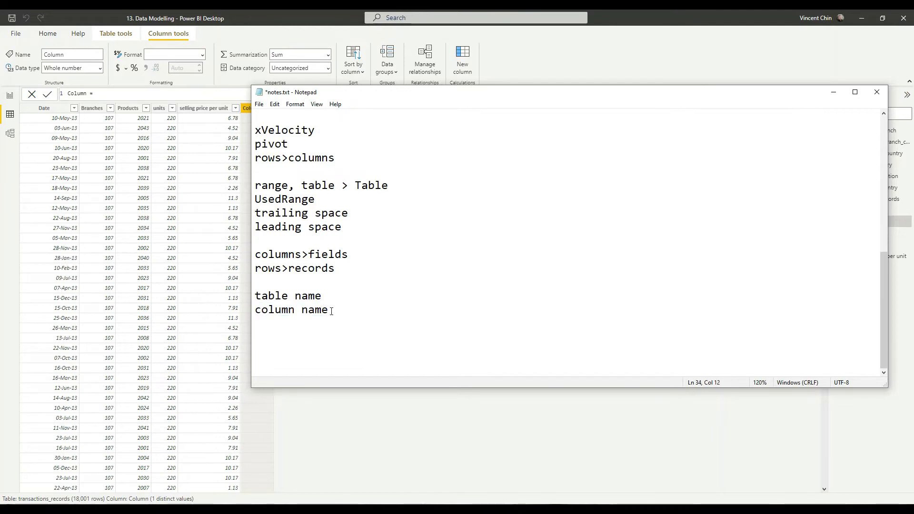
pyautogui.moveTo(331, 311); pyautogui.dragTo(260, 312)
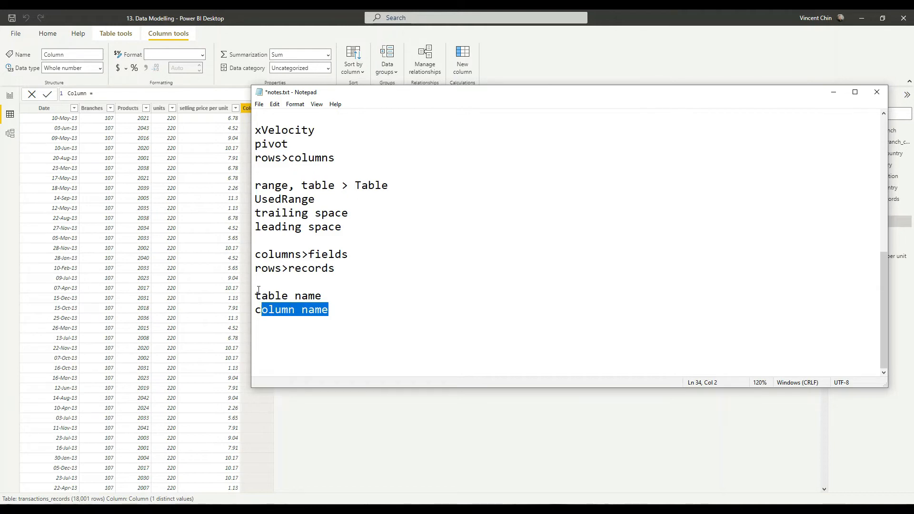
pyautogui.moveTo(252, 295); pyautogui.dragTo(353, 307)
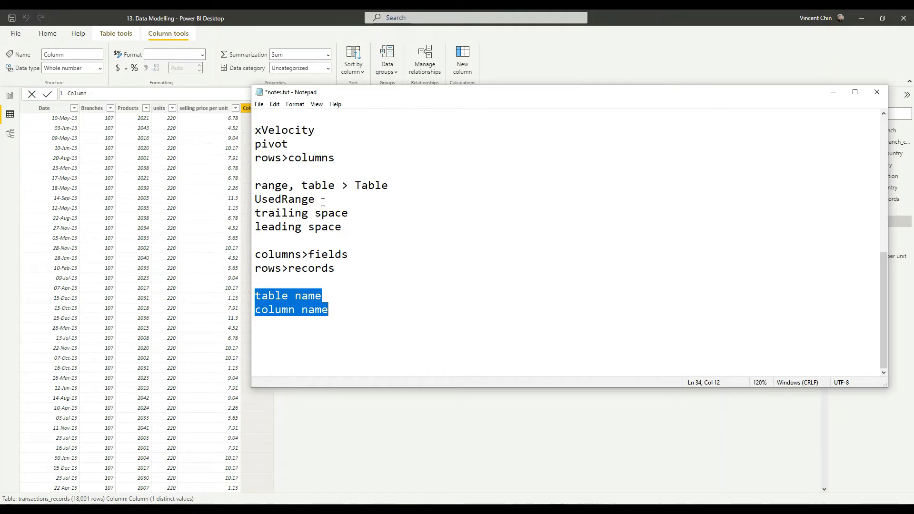
# Switch back to Power BI Desktop and define the new column as transactions_records[units]*transactions_records[selling price per unit]
pyautogui.click(291, 26)
pyautogui.press('Escape')
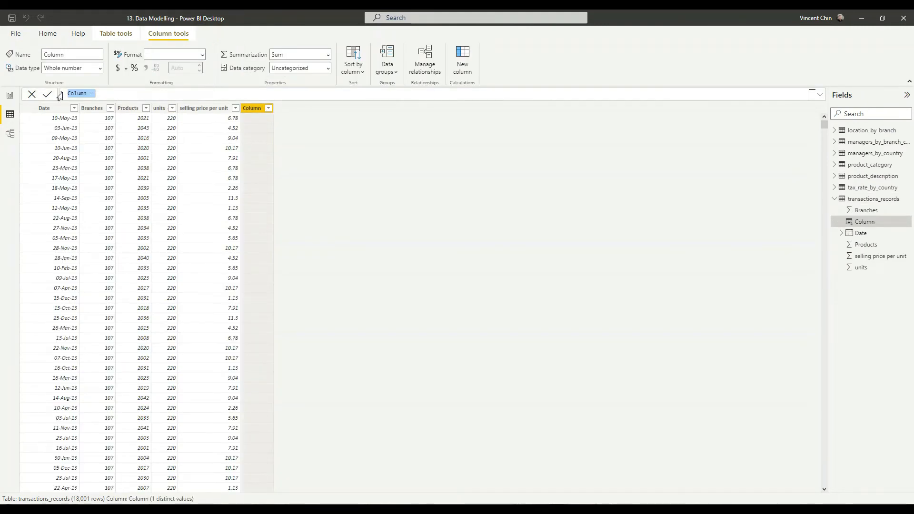
pyautogui.click(99, 95)
pyautogui.write('t')
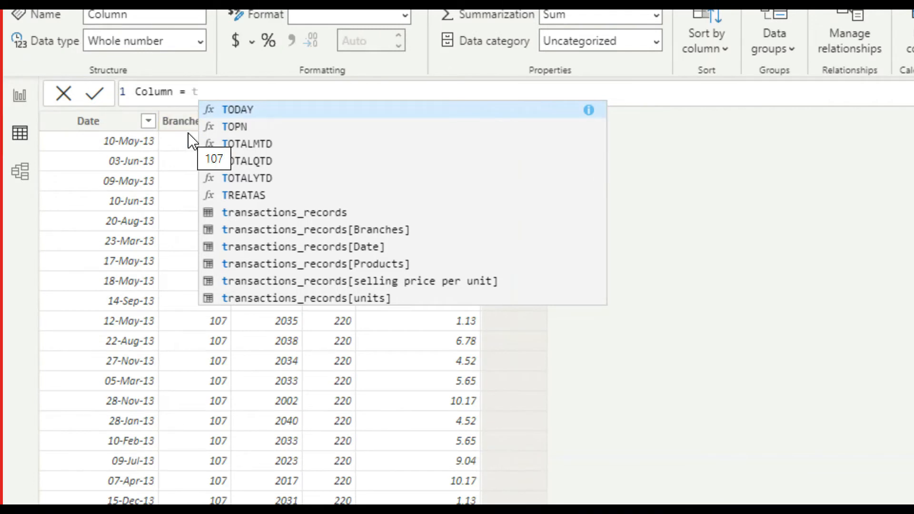
pyautogui.write('r')
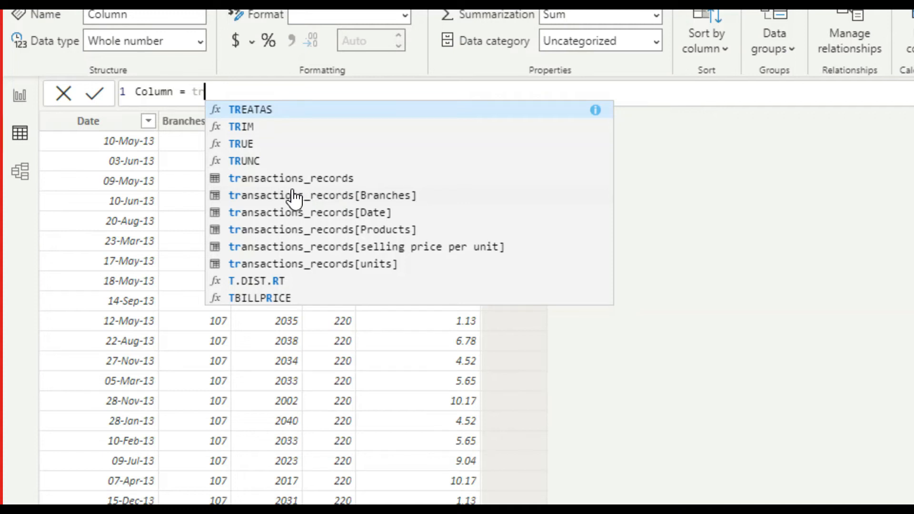
pyautogui.click(326, 266)
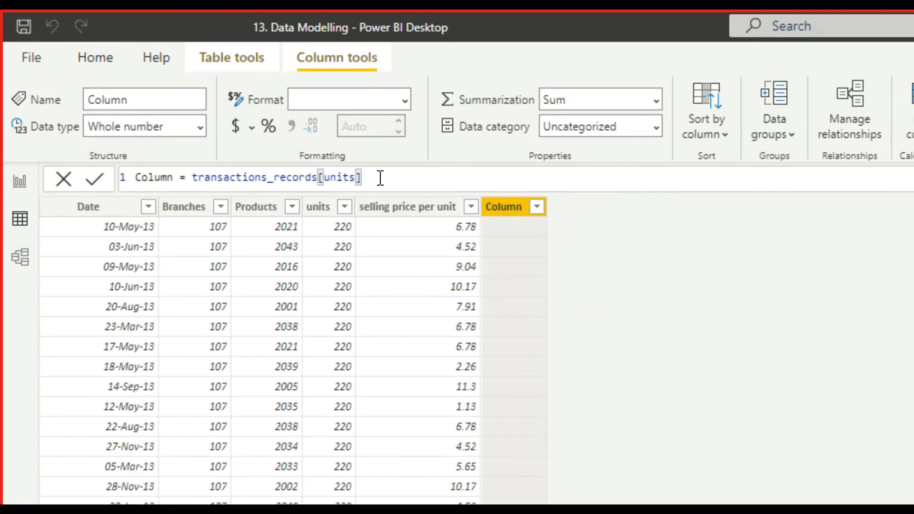
pyautogui.write('*t')
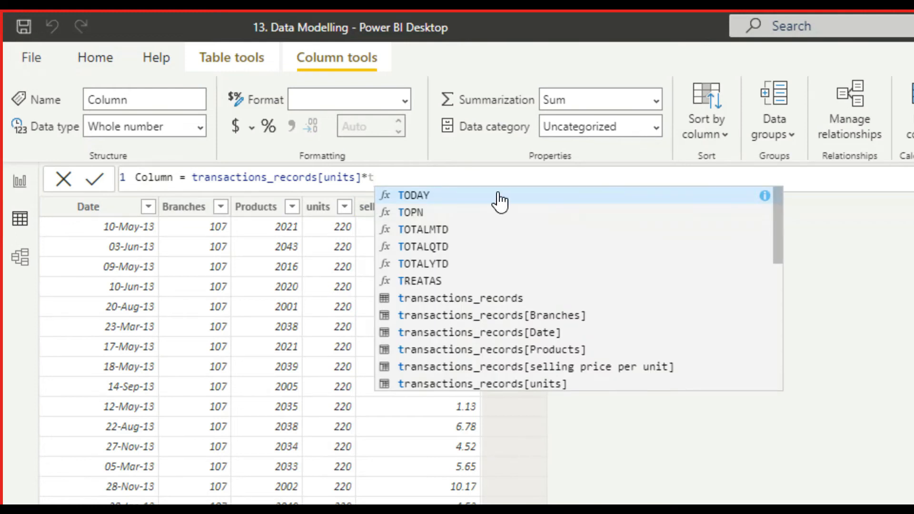
pyautogui.click(622, 367)
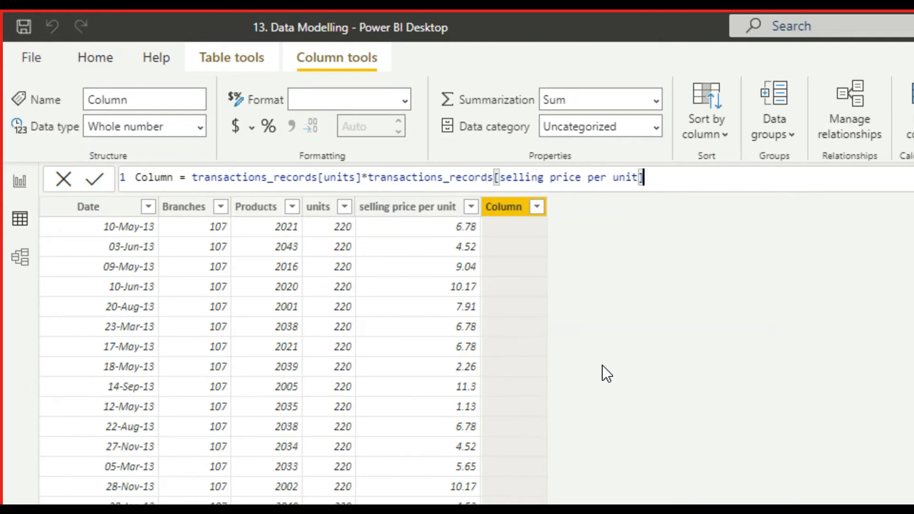
pyautogui.press('Return')
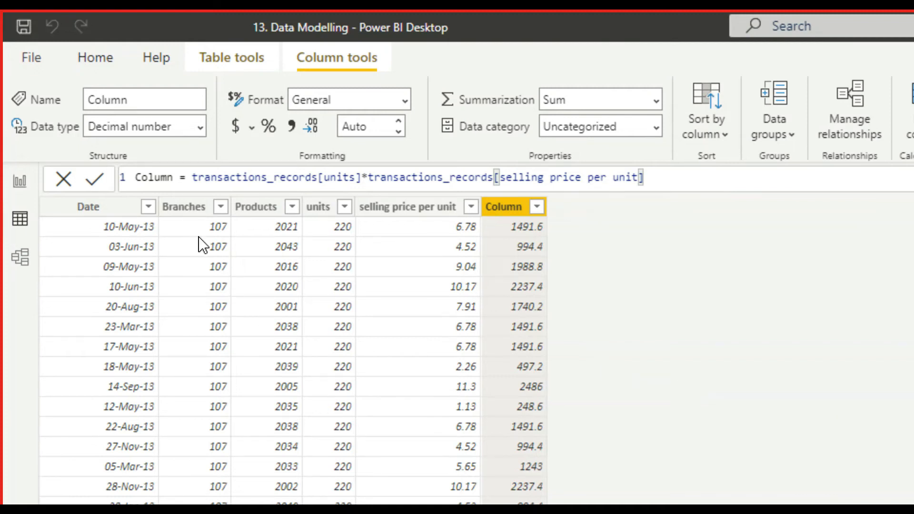
# Rename the calculated column to revenue in its formula
pyautogui.click(153, 175)
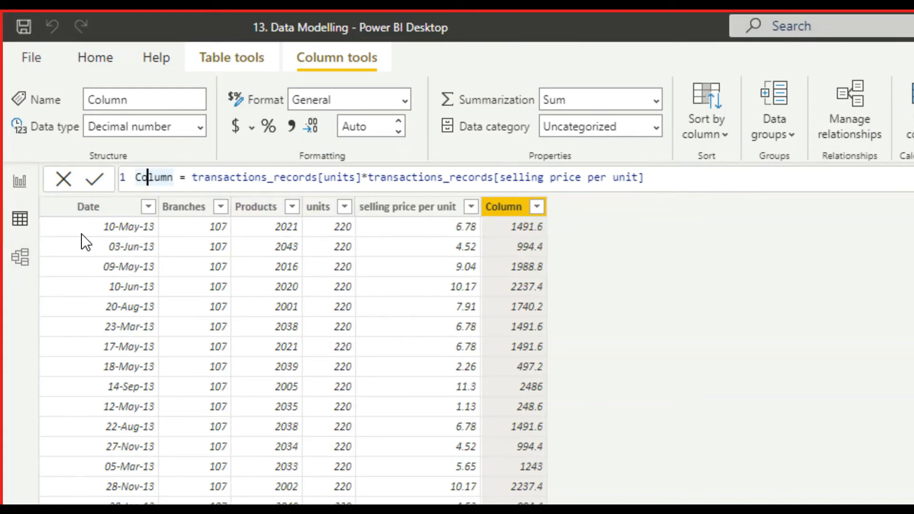
pyautogui.doubleClick(160, 177)
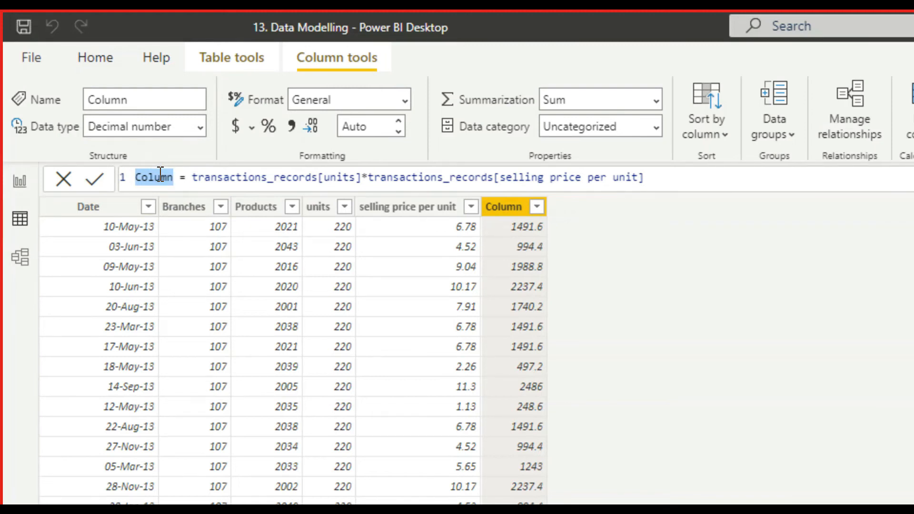
pyautogui.write('revenue')
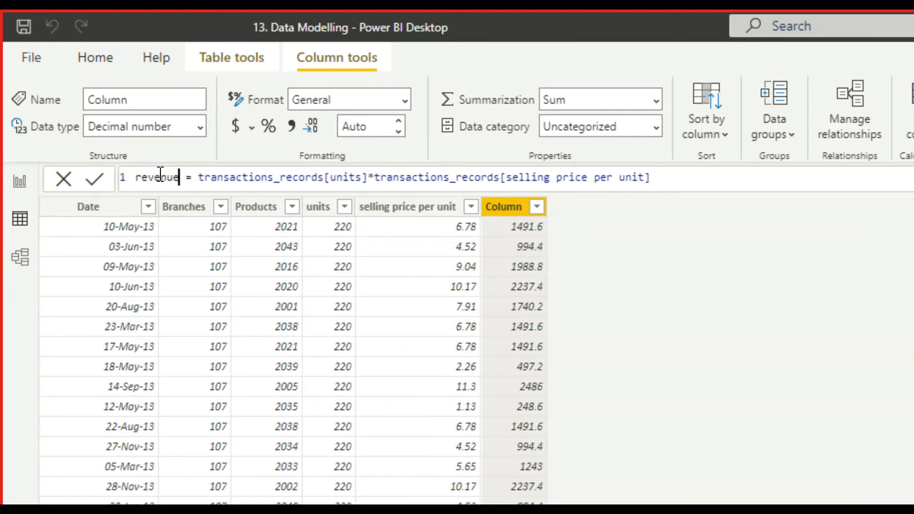
pyautogui.press('Return')
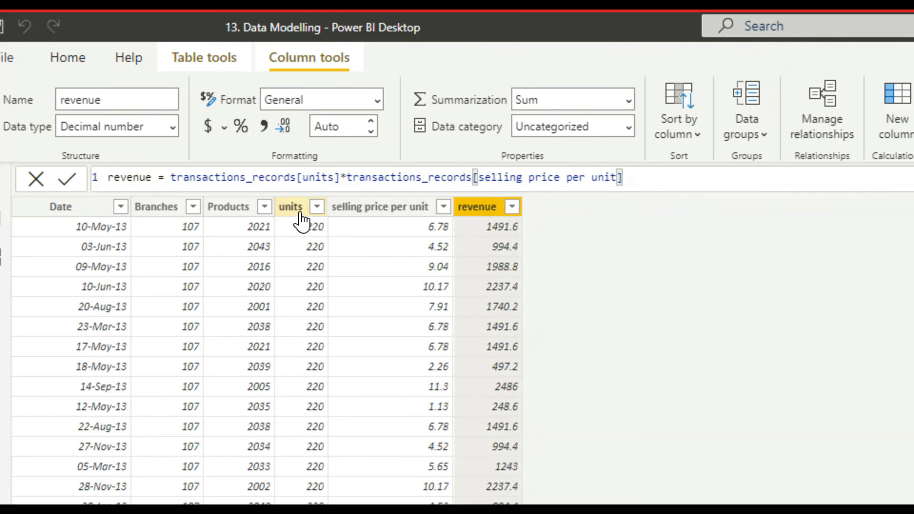
pyautogui.moveTo(171, 177); pyautogui.dragTo(320, 177)
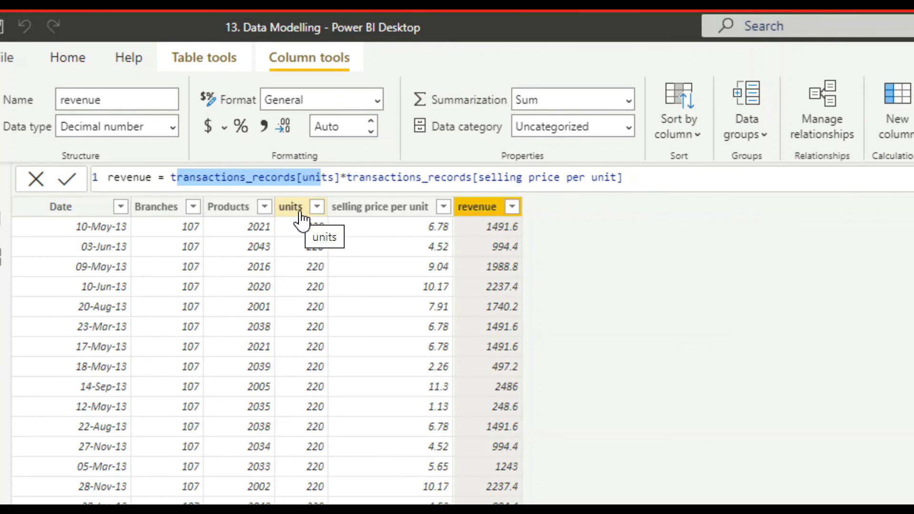
pyautogui.click(347, 177)
pyautogui.hotkey('shift', 'Home')
pyautogui.hotkey('shift', 'End')
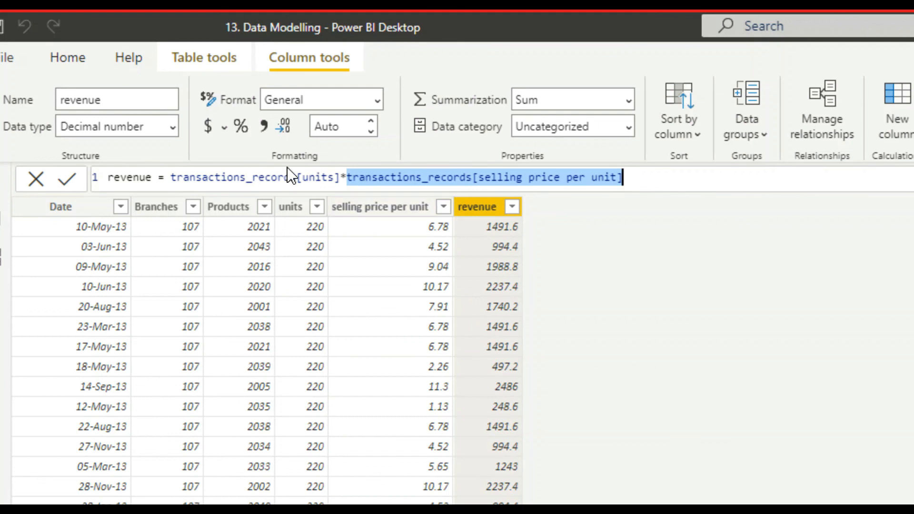
# Clear the revenue column's expression and rebuild it as transactions_records[units]*transactions_records[selling price per unit]
pyautogui.moveTo(184, 178); pyautogui.dragTo(680, 176)
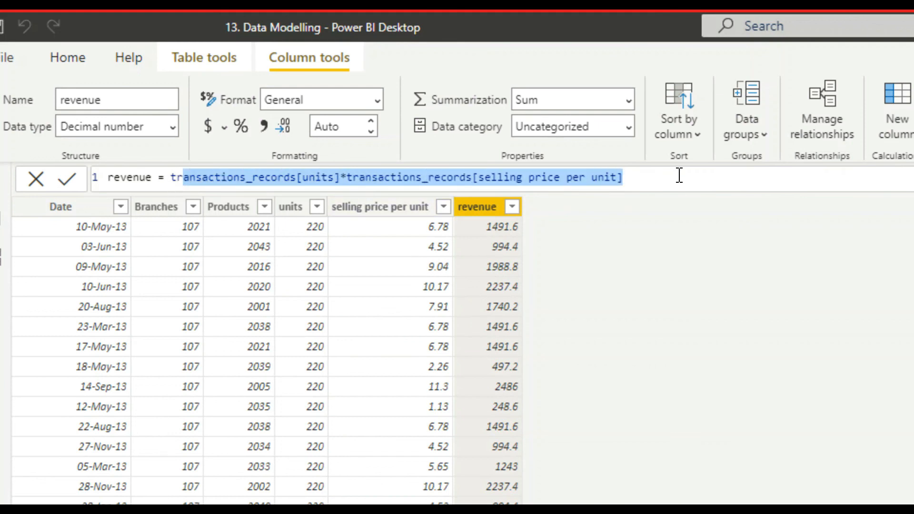
pyautogui.press('BackSpace')
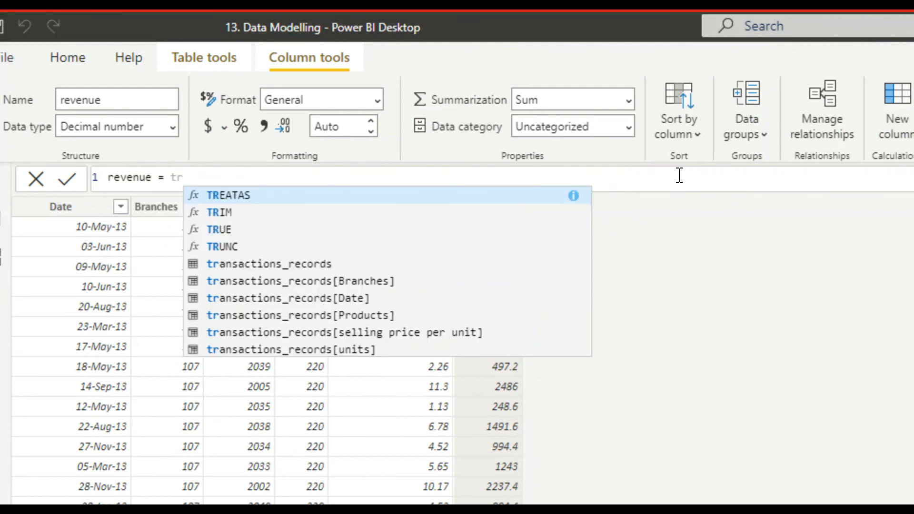
pyautogui.write('a')
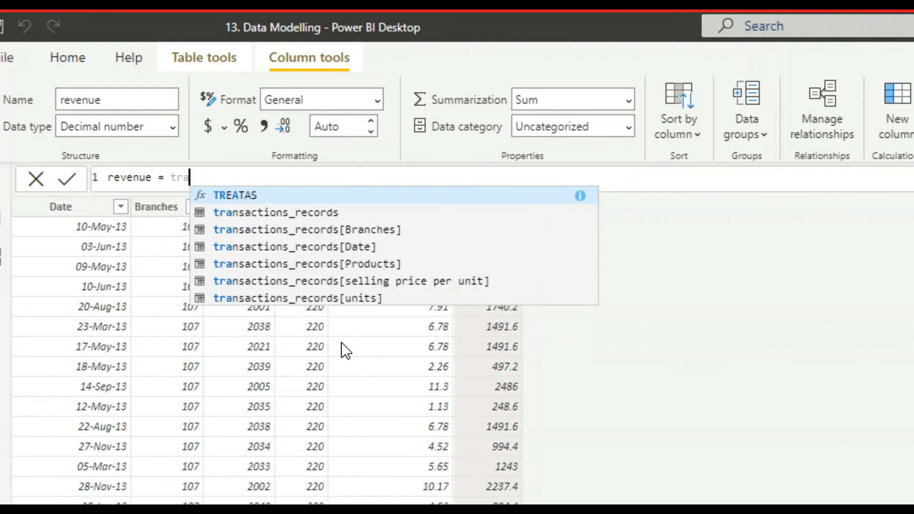
pyautogui.click(336, 299)
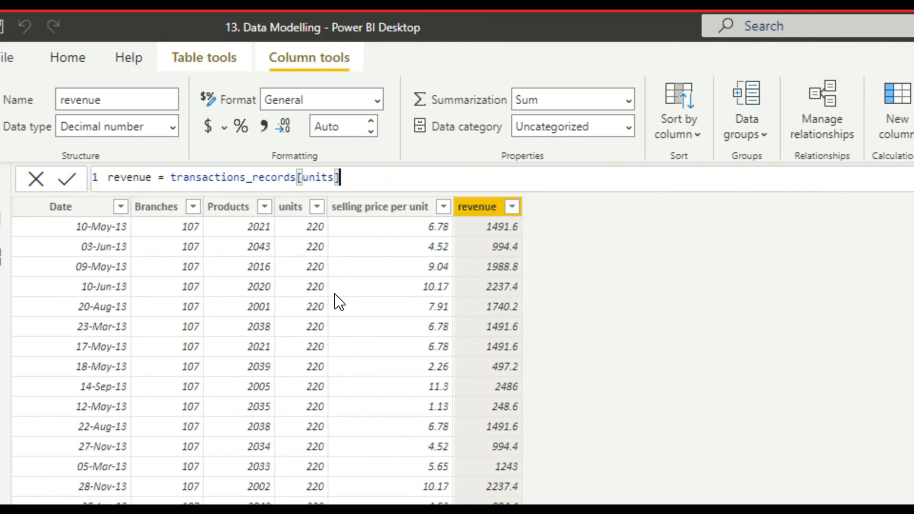
pyautogui.write('*tr')
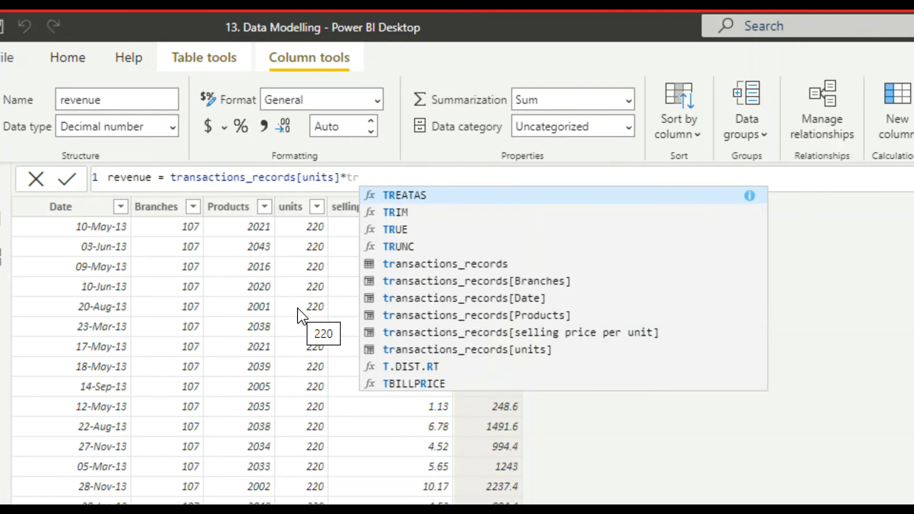
pyautogui.click(614, 332)
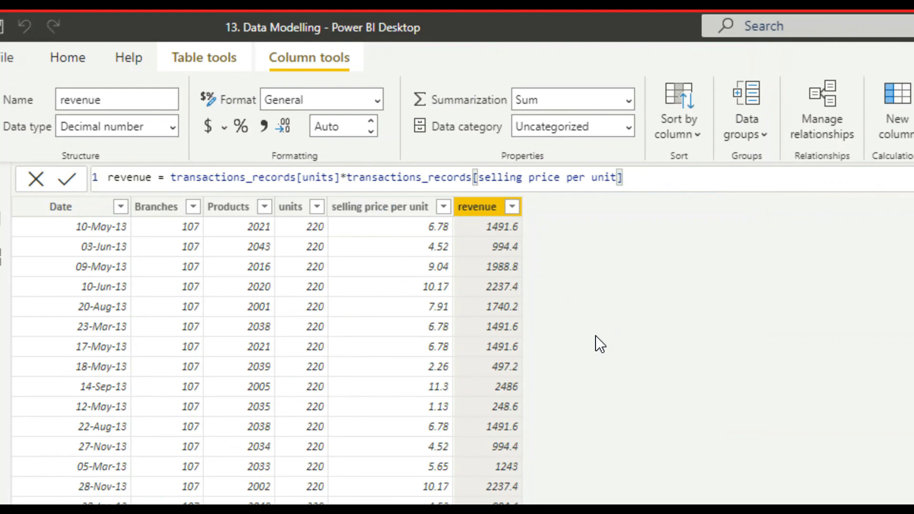